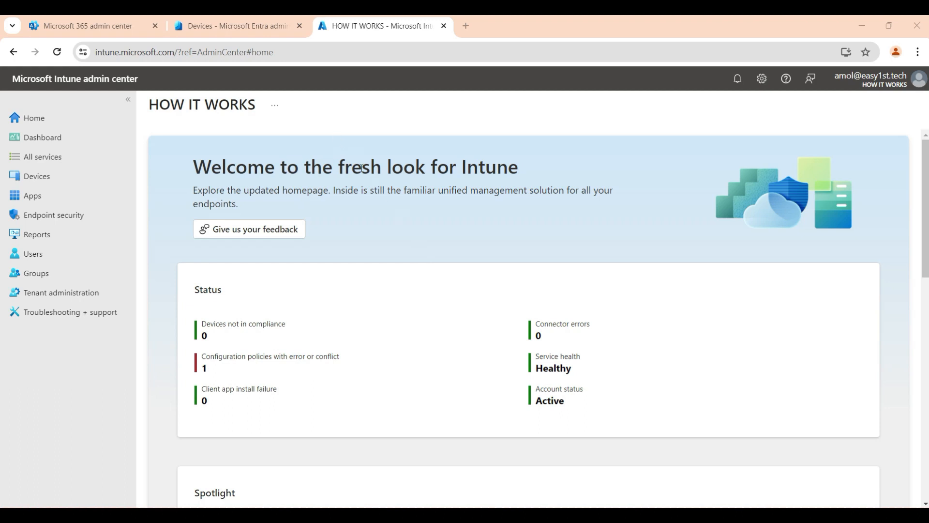
Step: Switch to the Entra admin center and check the Local Administrator Password Solution (LAPS) option in the device settings
click(229, 25)
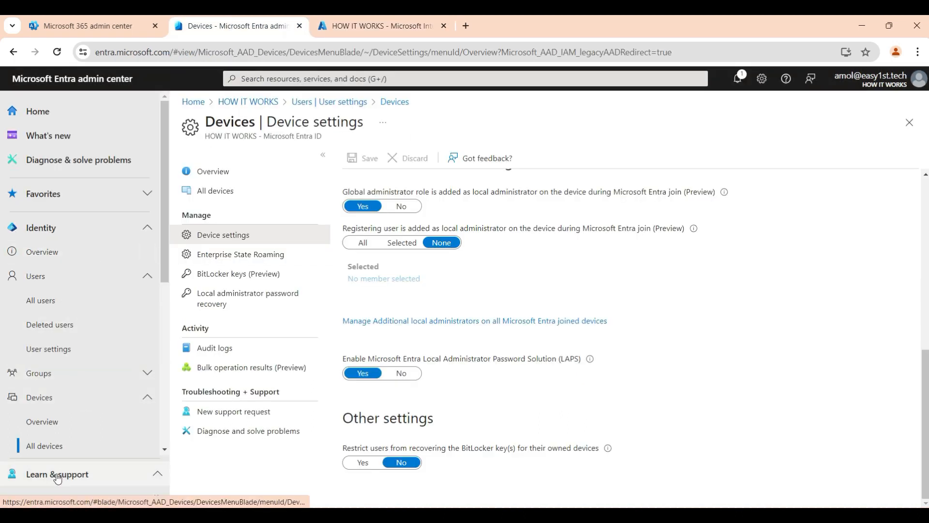
scroll(111, 344, down, 4)
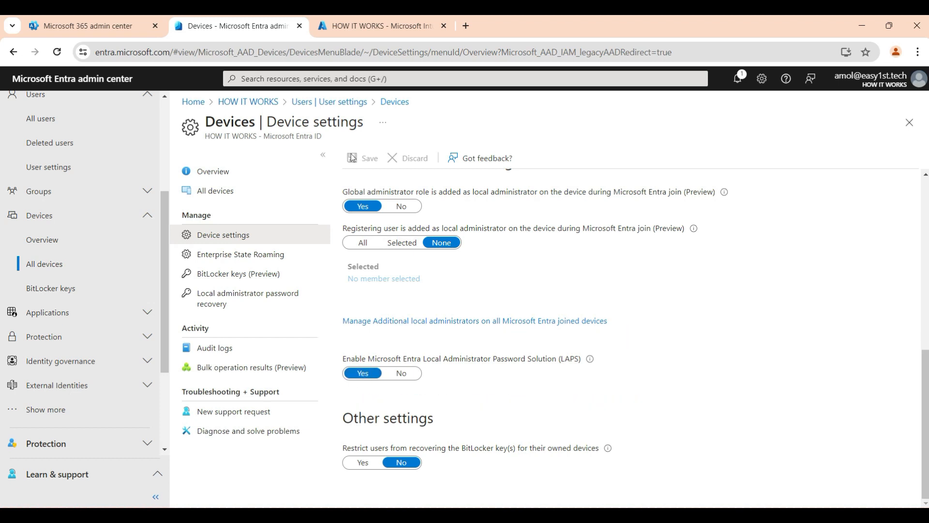
Step: Return to the Intune admin center and open the Account protection policies under Endpoint security
click(356, 26)
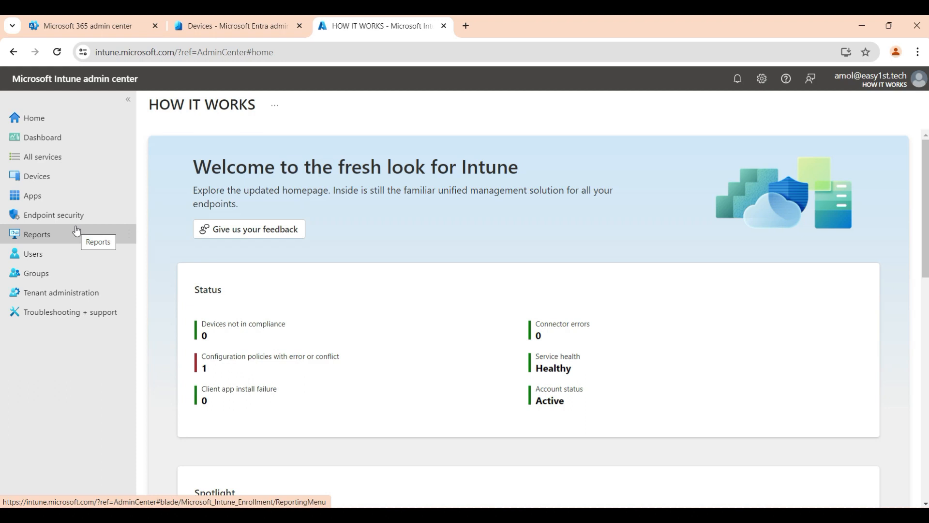
click(56, 216)
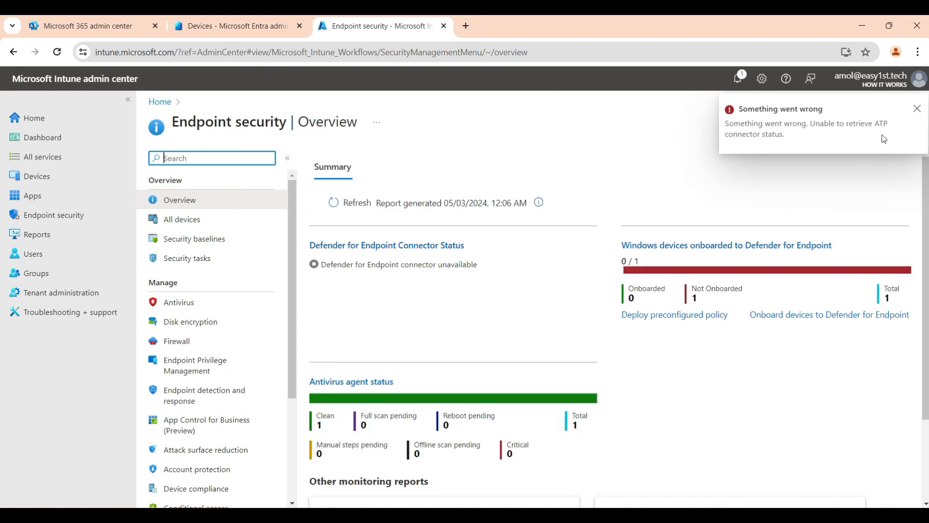
click(917, 110)
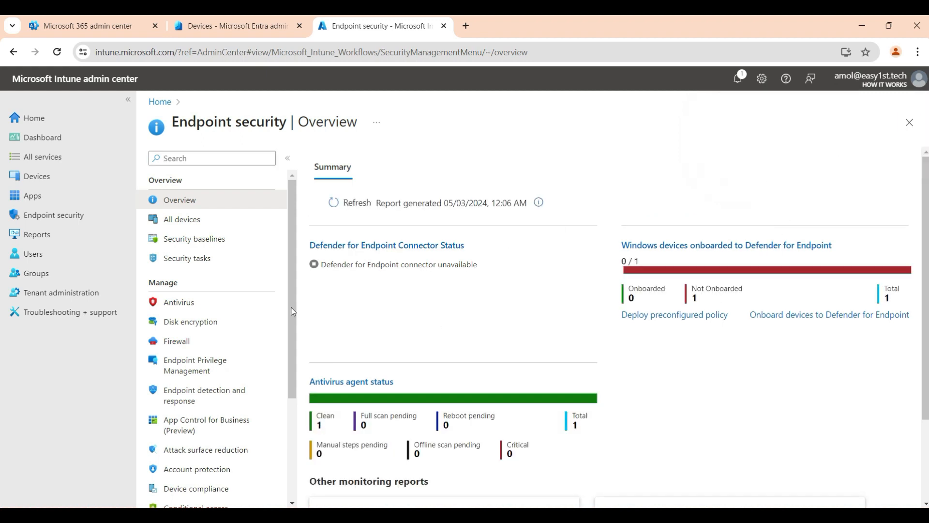
scroll(220, 375, down, 2)
scroll(223, 370, down, 1)
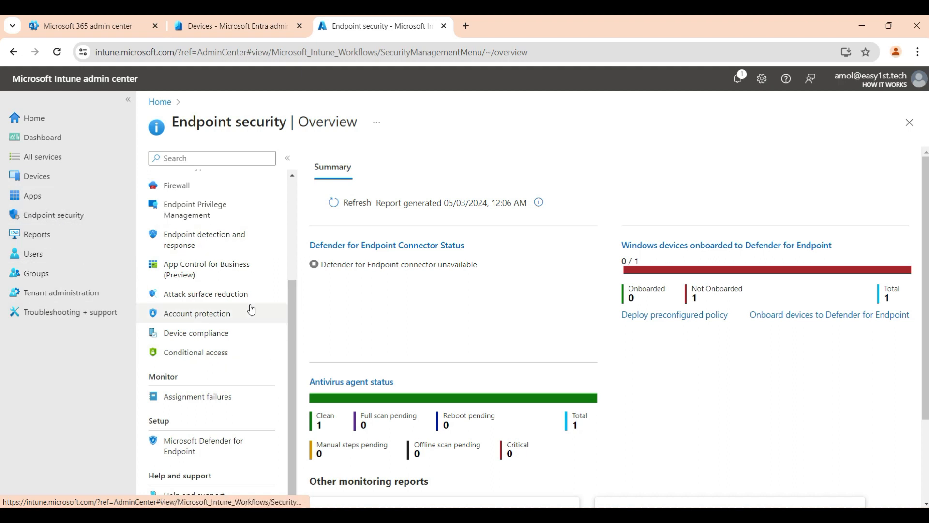
click(54, 218)
scroll(232, 341, down, 4)
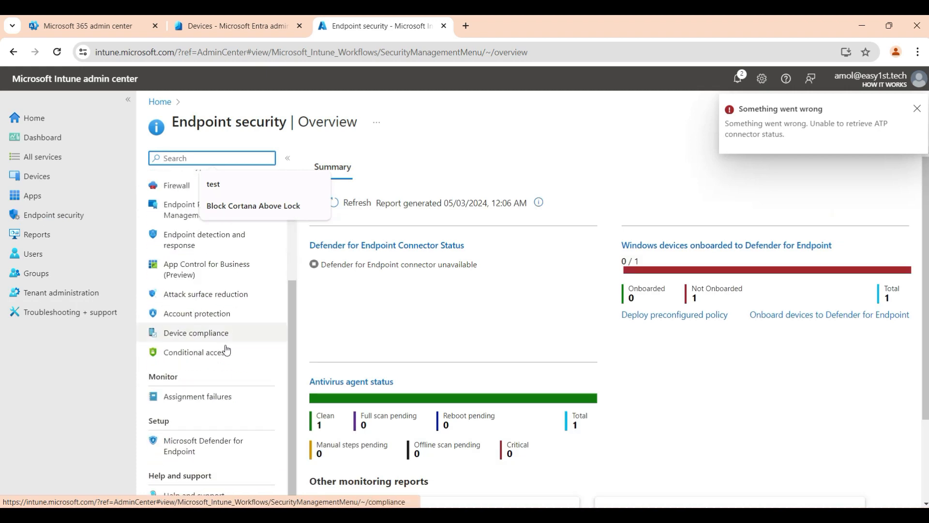
click(193, 323)
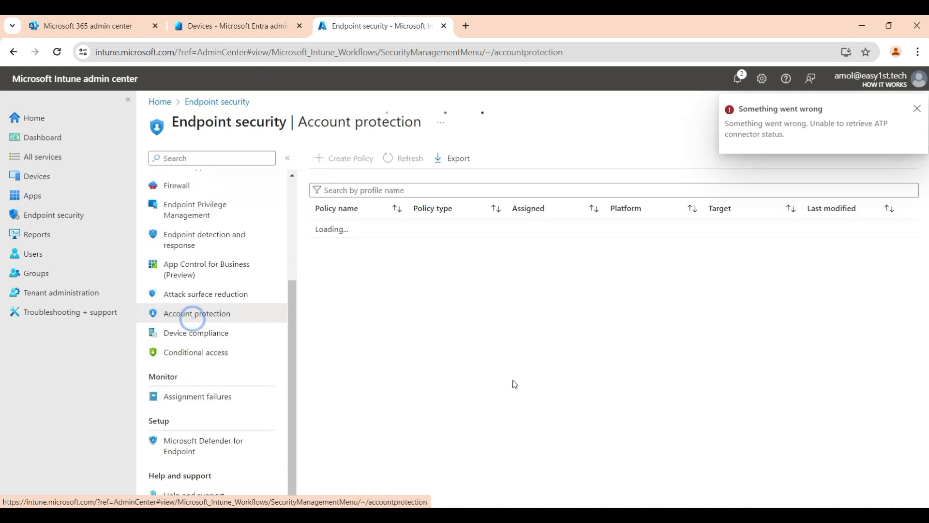
click(351, 164)
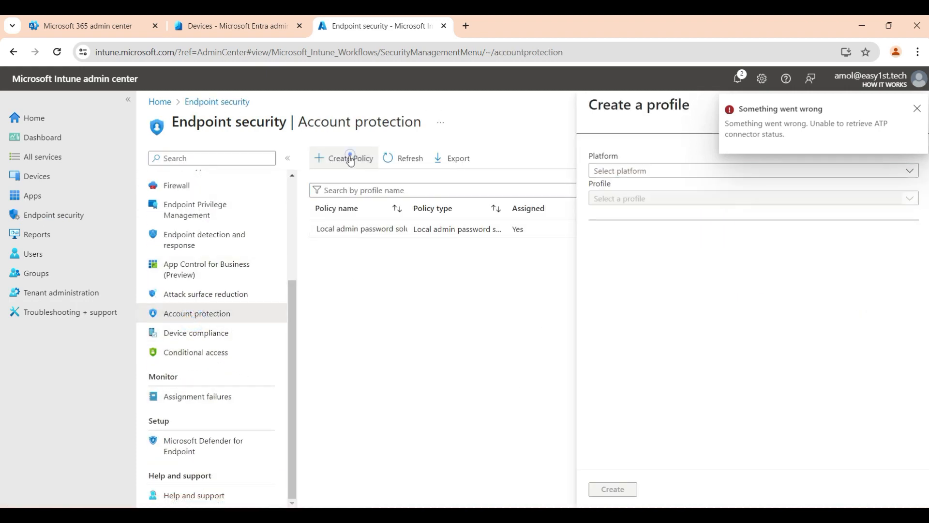
click(636, 172)
click(634, 192)
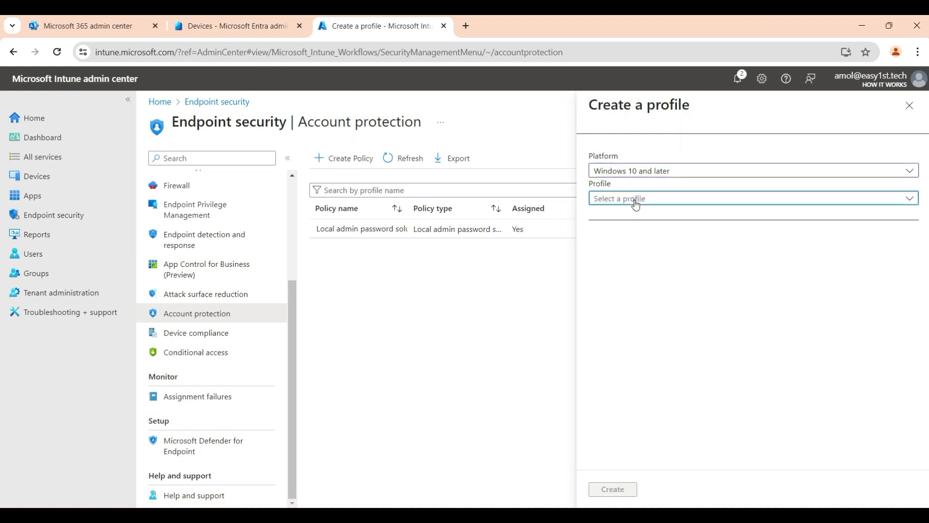
click(633, 199)
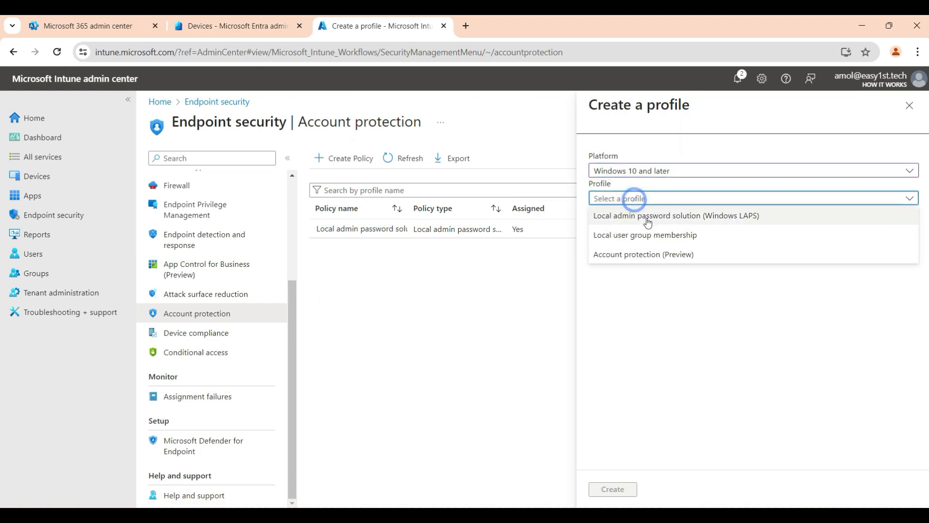
click(722, 217)
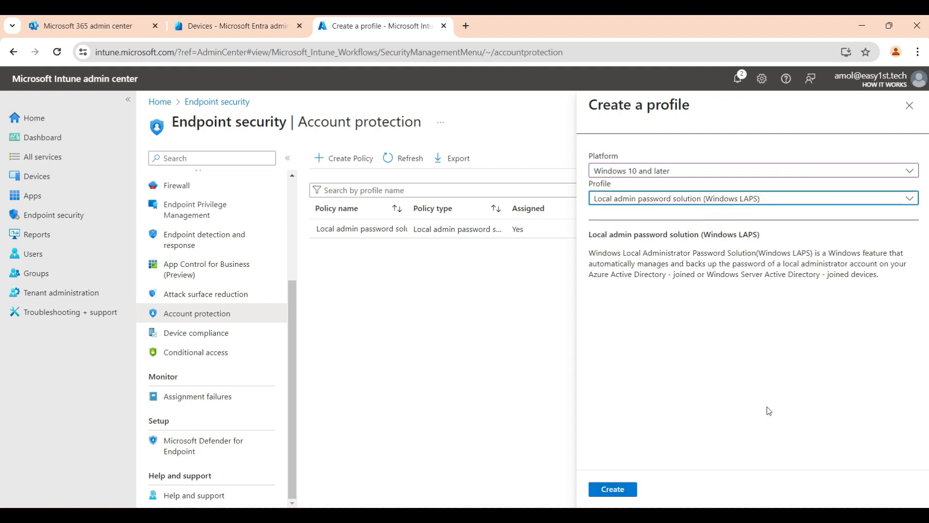
click(910, 105)
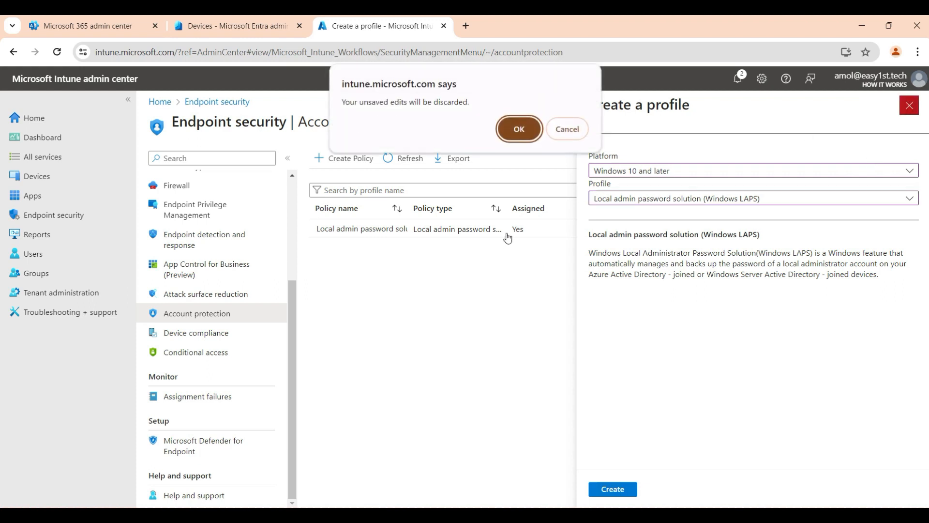
click(522, 127)
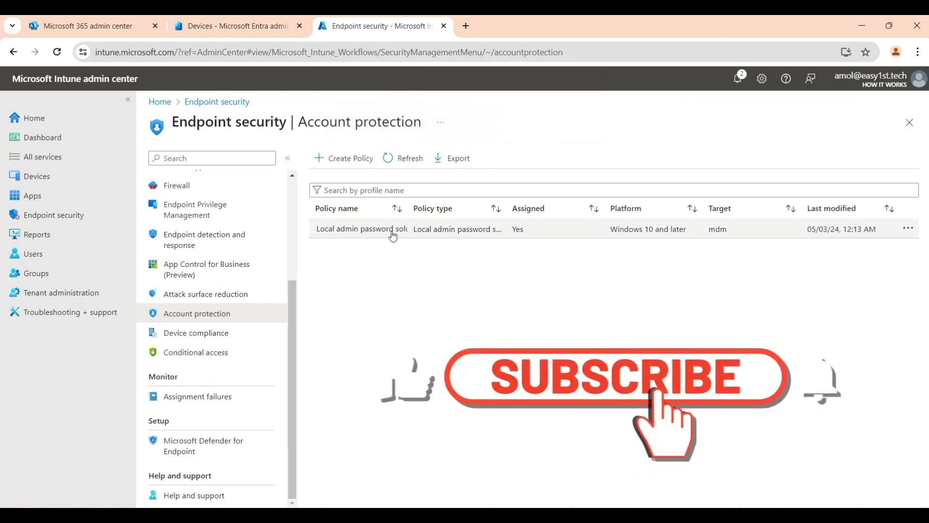
Step: Open the existing Local admin password solution policy and start editing its configuration settings
click(362, 229)
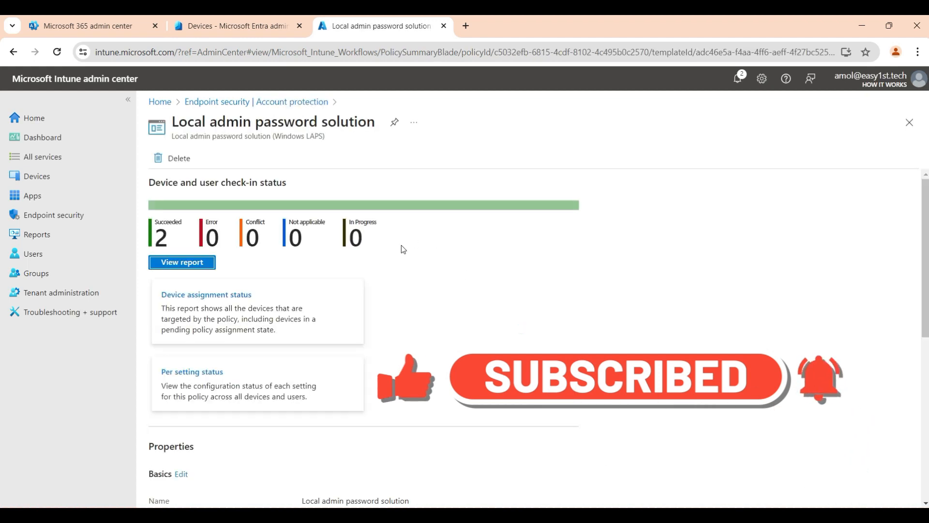
scroll(513, 310, down, 5)
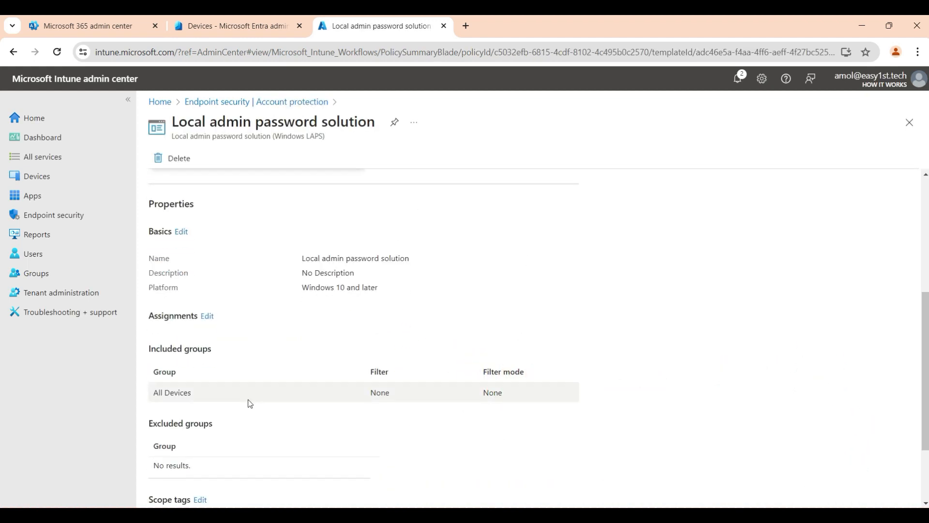
scroll(290, 368, down, 2)
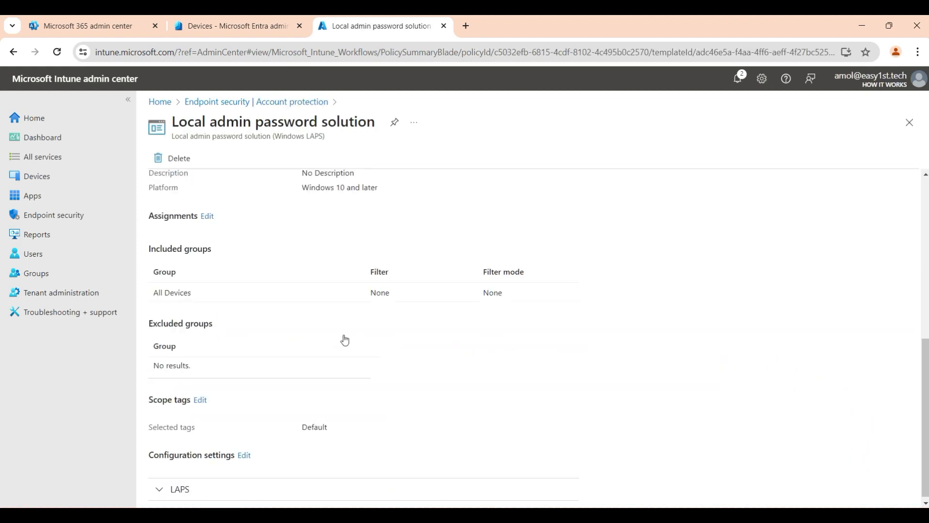
click(245, 452)
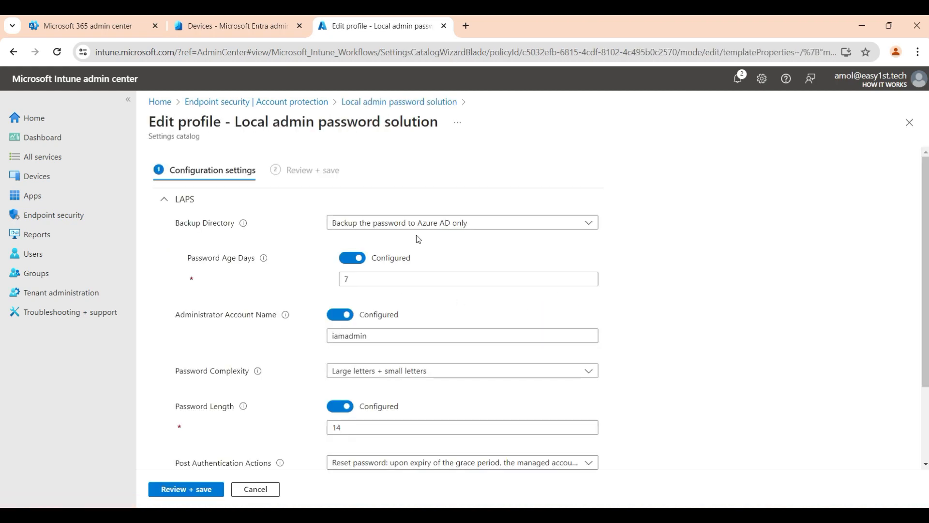
Step: Examine the LAPS profile's Backup Directory options and its Administrator Account Name setting
scroll(285, 266, down, 2)
scroll(677, 319, up, 2)
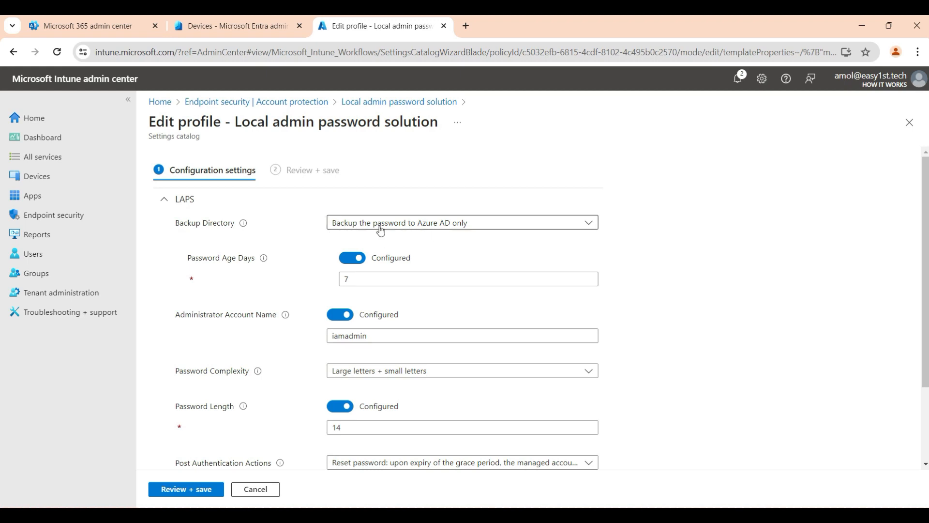
click(472, 226)
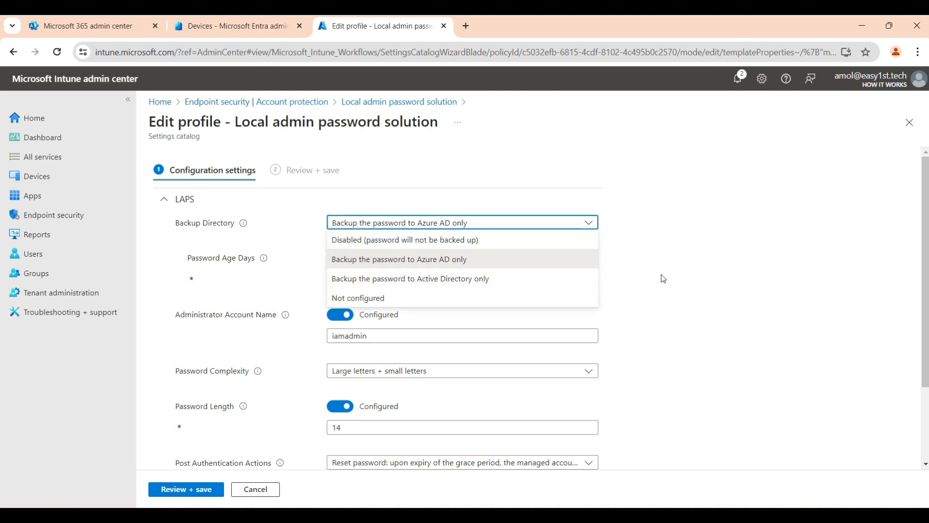
click(706, 268)
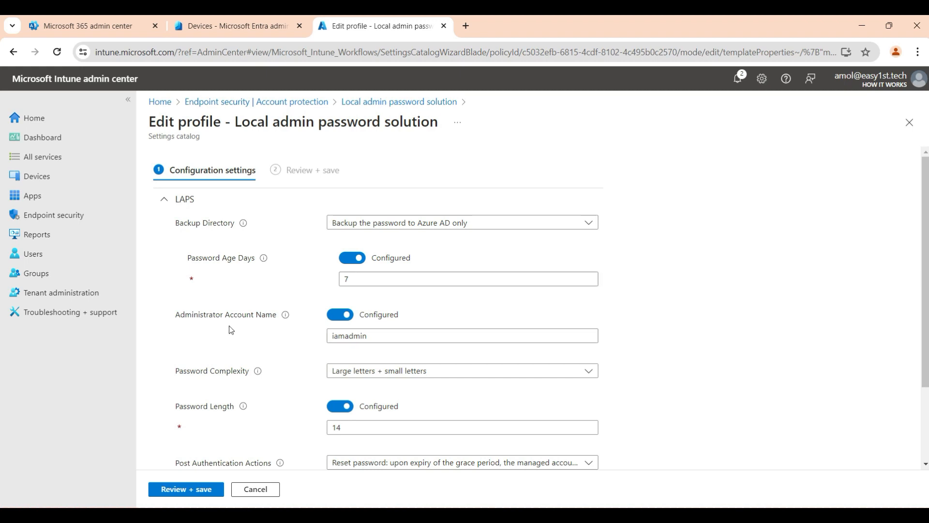
click(337, 336)
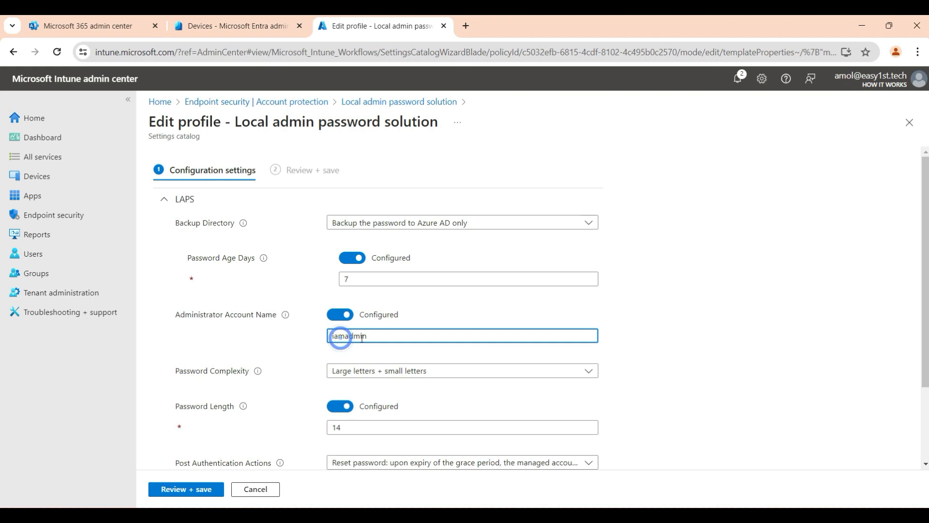
drag(370, 336, 325, 341)
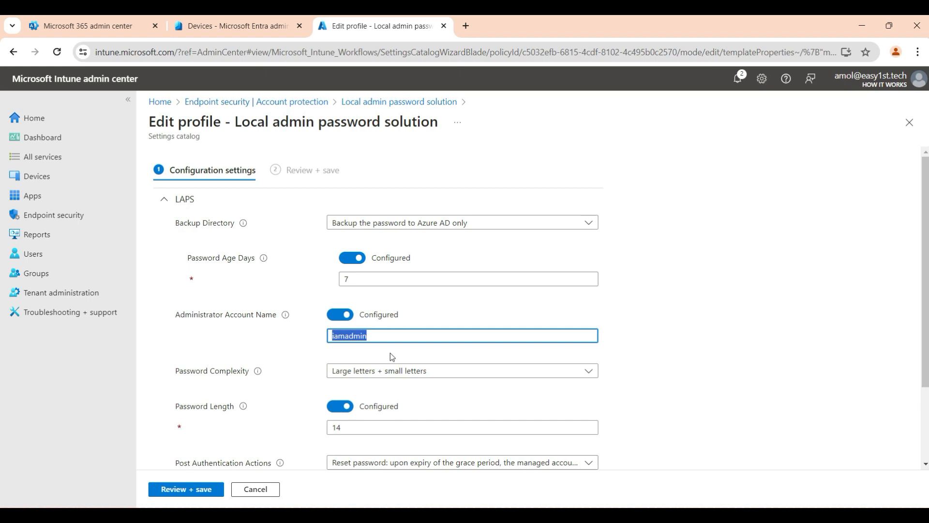
drag(376, 337, 315, 343)
click(391, 337)
double_click(348, 336)
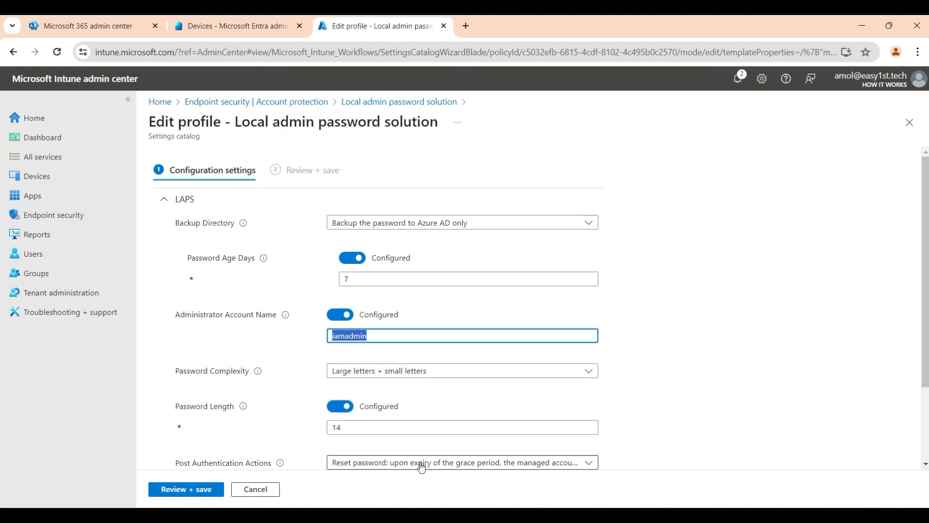
Step: Switch to PowerShell ISE and examine the username and password definitions in Create_local_admin.ps1, then return to the LAPS profile
key(alt+Tab)
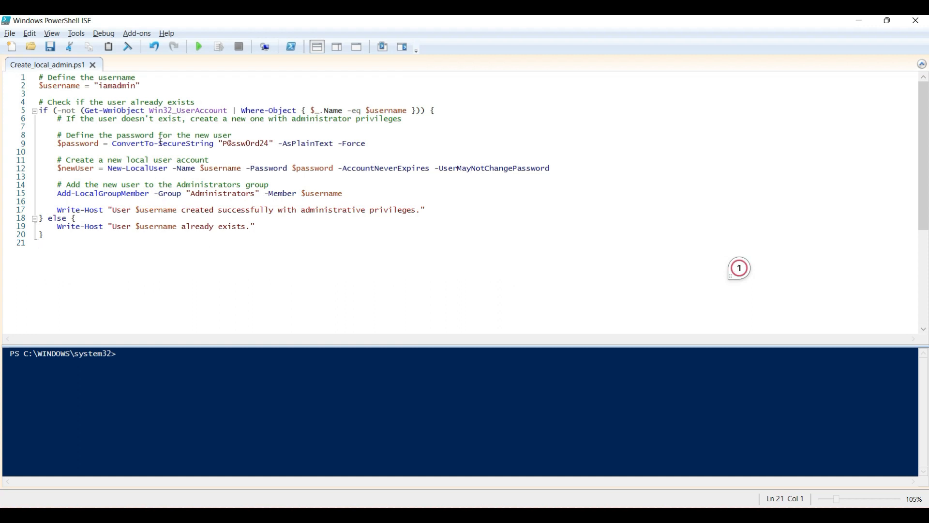
double_click(116, 86)
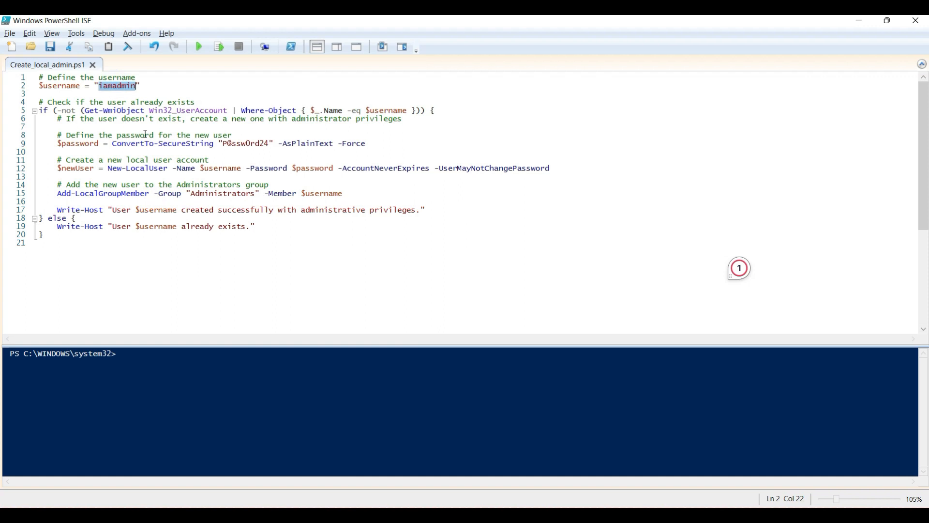
double_click(243, 144)
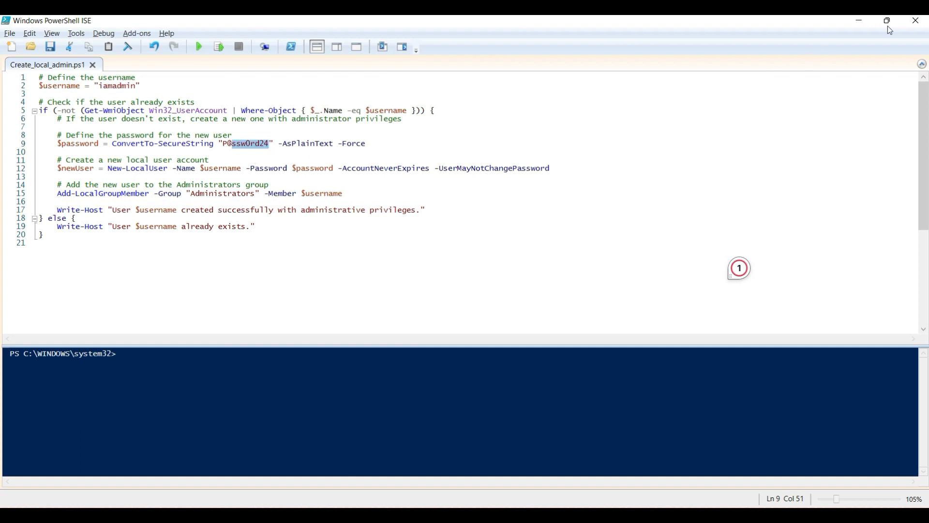
click(860, 21)
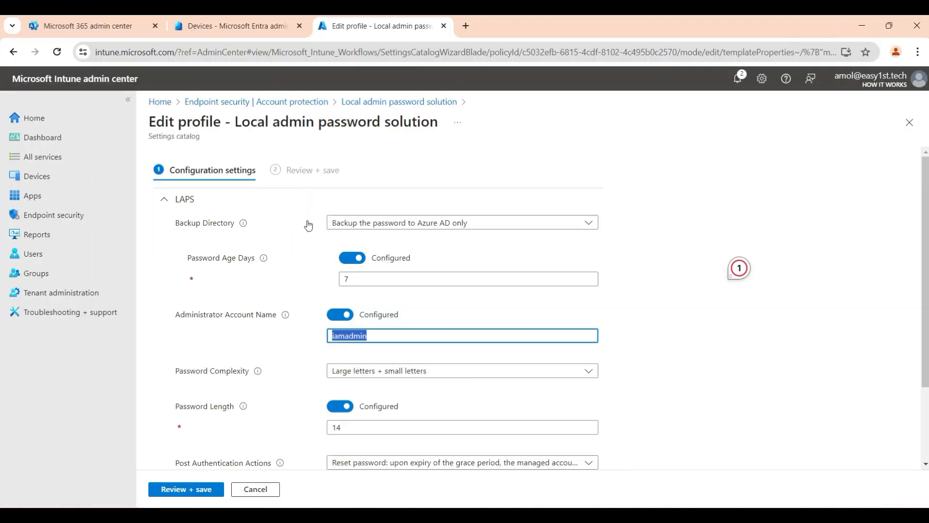
Step: Review the profile's administrator account name, password length, post-authentication reset delay and password age settings
click(358, 336)
double_click(381, 336)
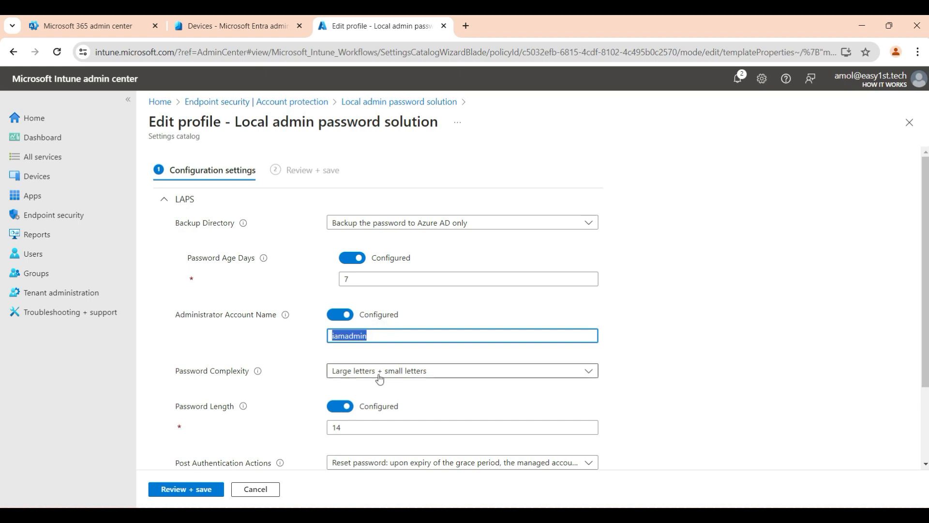
scroll(449, 320, down, 2)
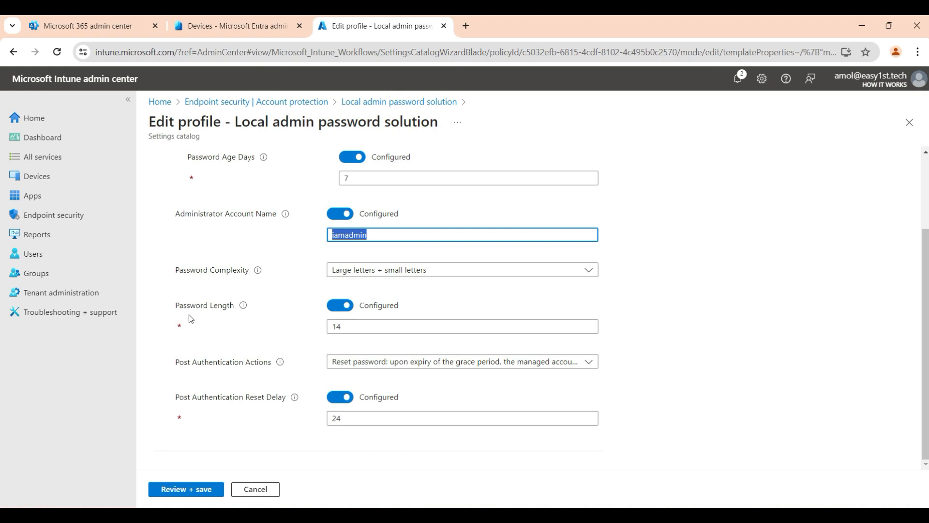
double_click(345, 334)
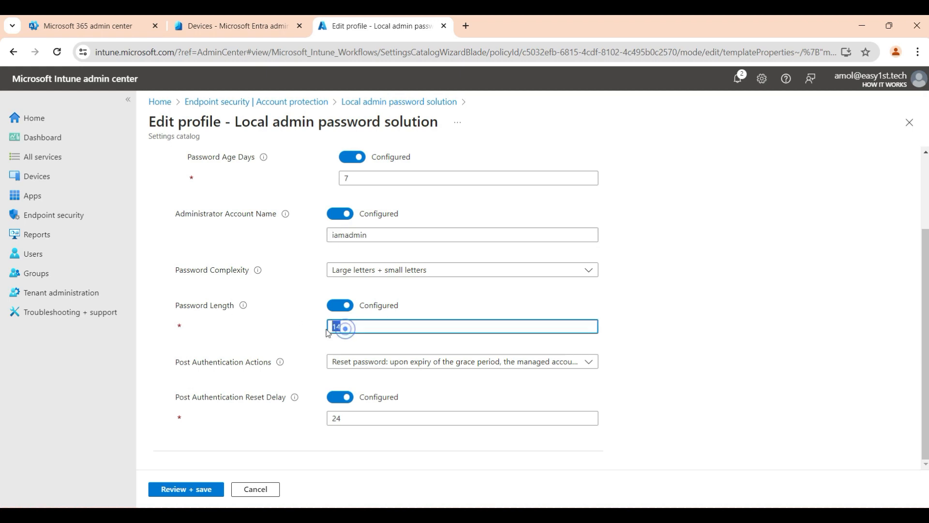
click(188, 367)
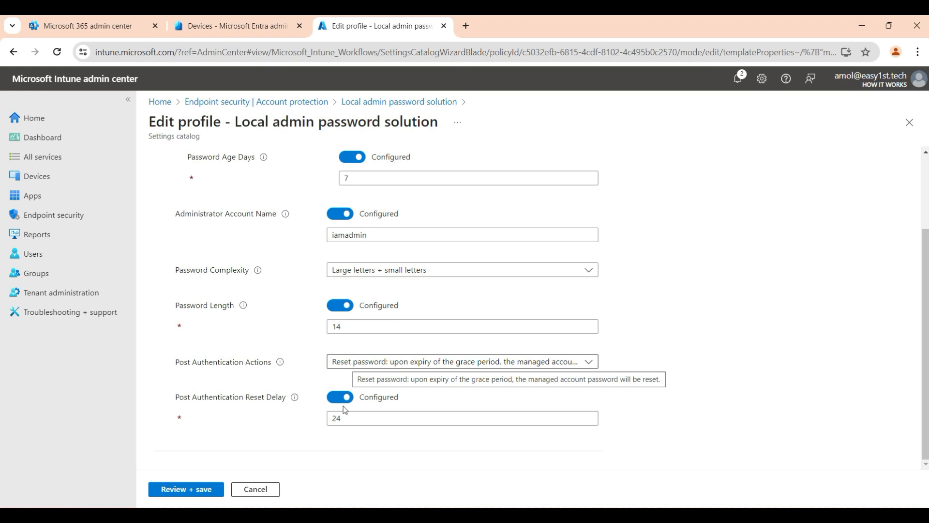
double_click(335, 419)
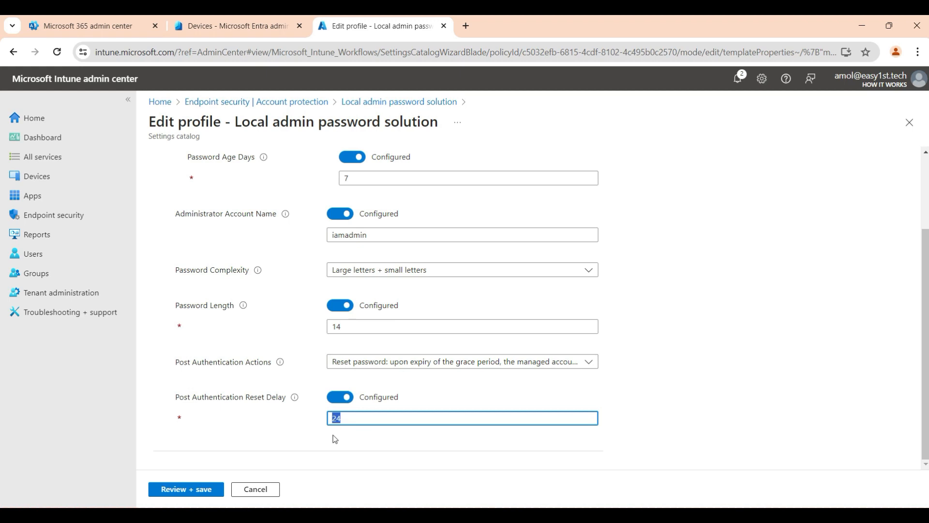
click(345, 420)
double_click(345, 419)
click(347, 419)
key(ctrl+a)
double_click(351, 178)
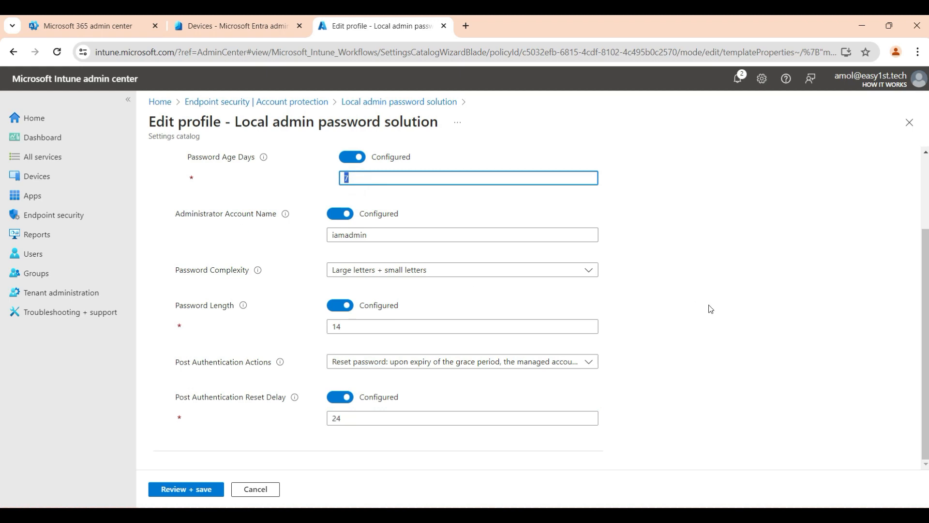
click(722, 304)
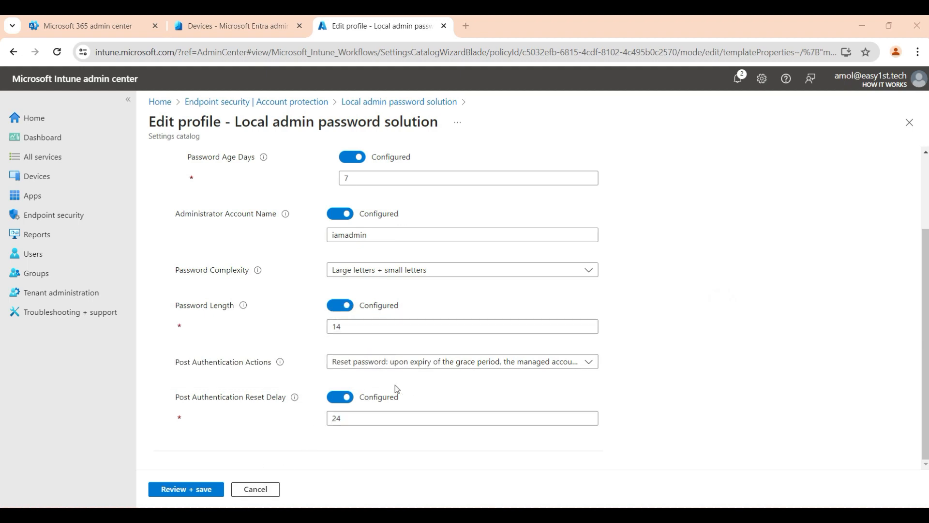
Step: Leave the profile's configuration settings without saving and view the Local admin password solution policy's device check-in report
click(256, 490)
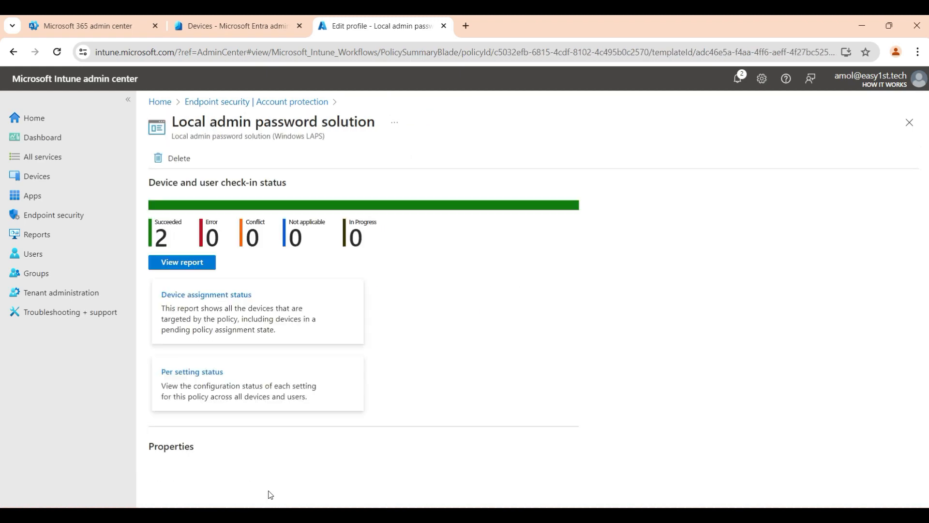
click(187, 268)
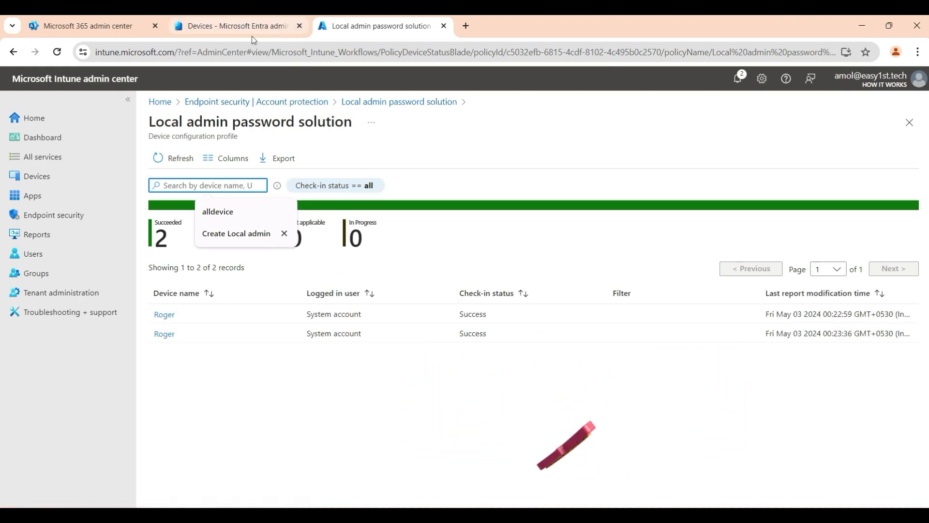
click(382, 407)
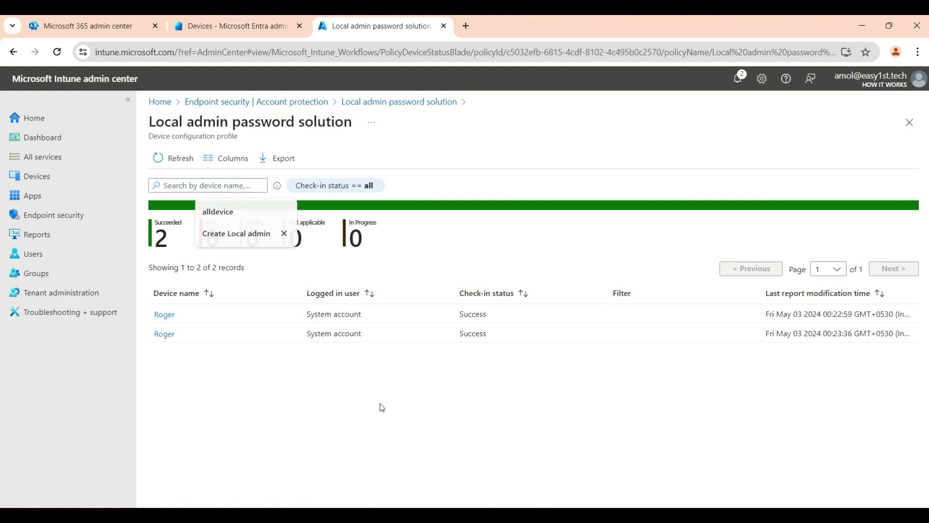
Step: Open the enrolled Windows device from the Windows devices list and view its Local admin password page
click(37, 179)
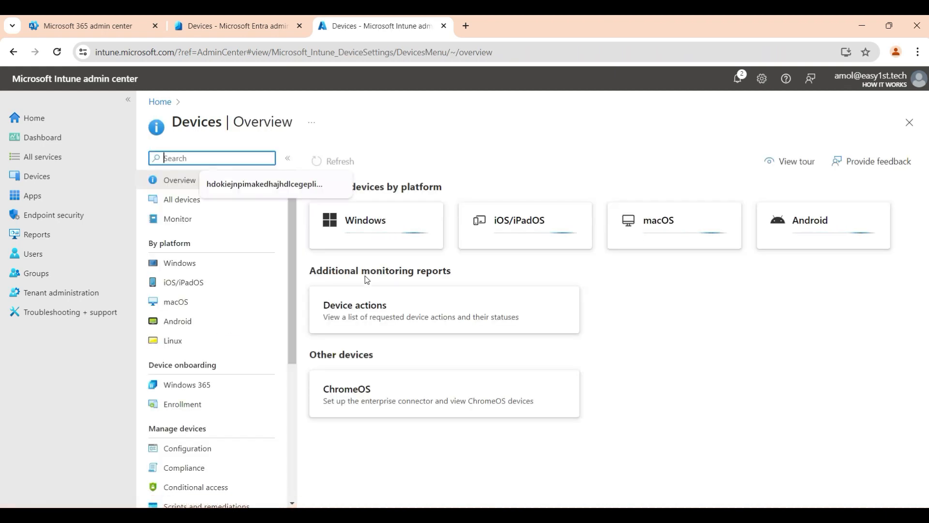
click(182, 265)
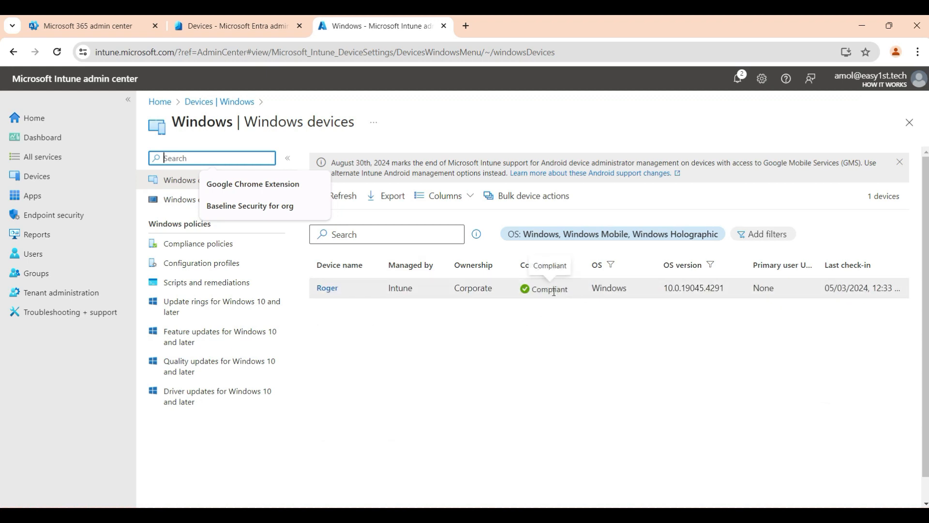
click(327, 288)
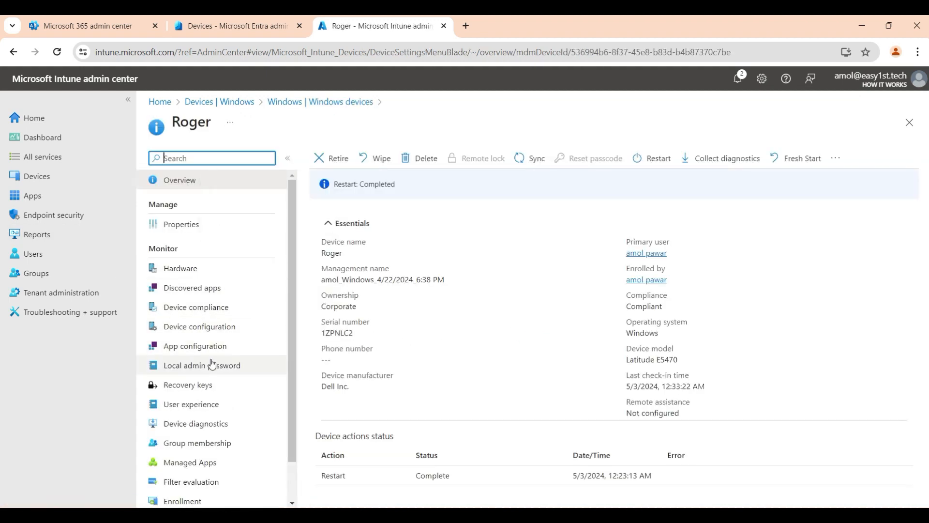
click(199, 366)
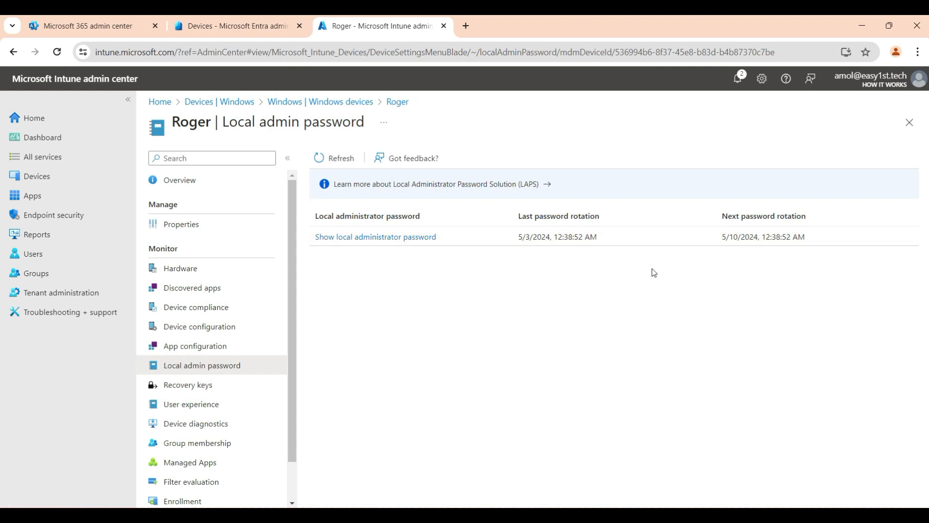
Step: Reveal the device's local administrator password and examine it together with the managed account name
click(358, 238)
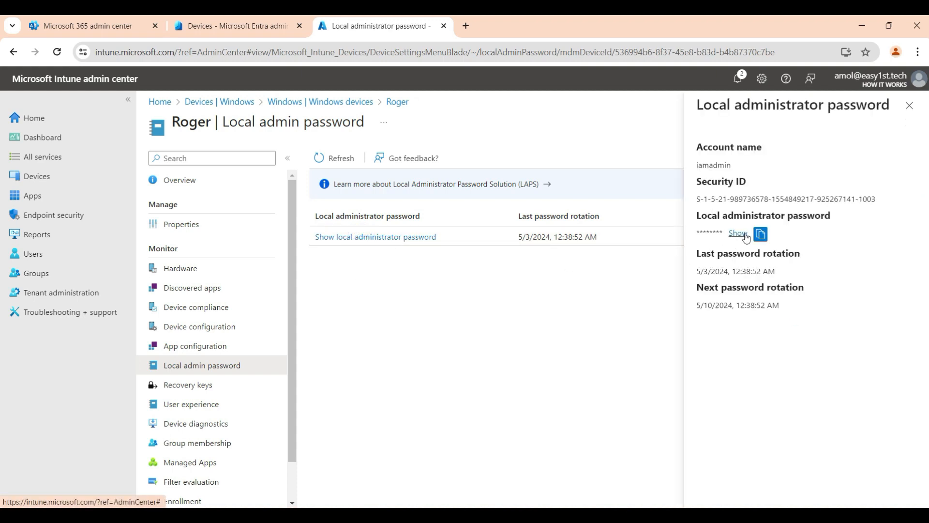
click(737, 235)
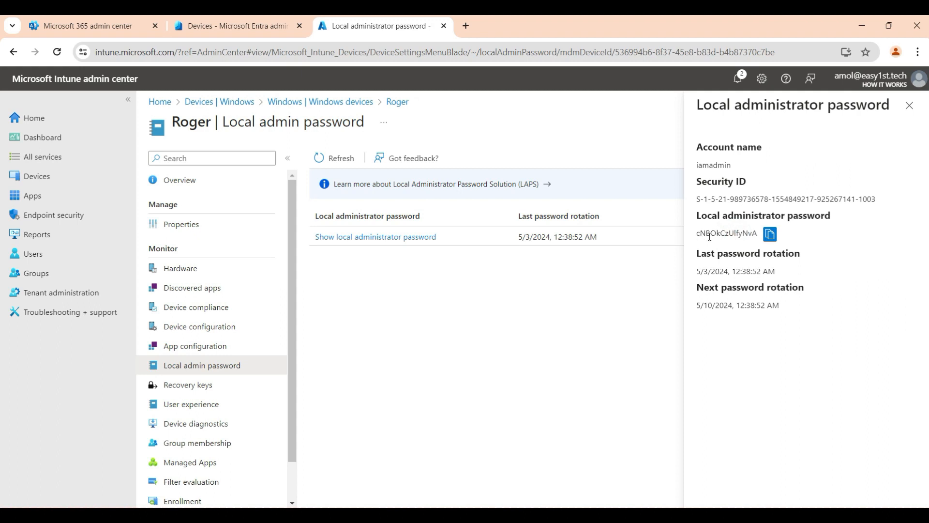
drag(694, 235, 761, 238)
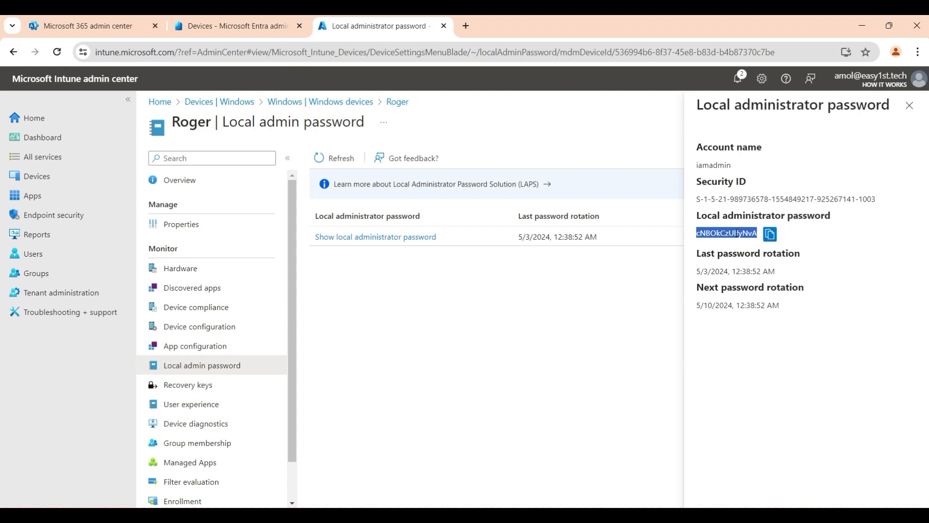
drag(698, 169, 728, 176)
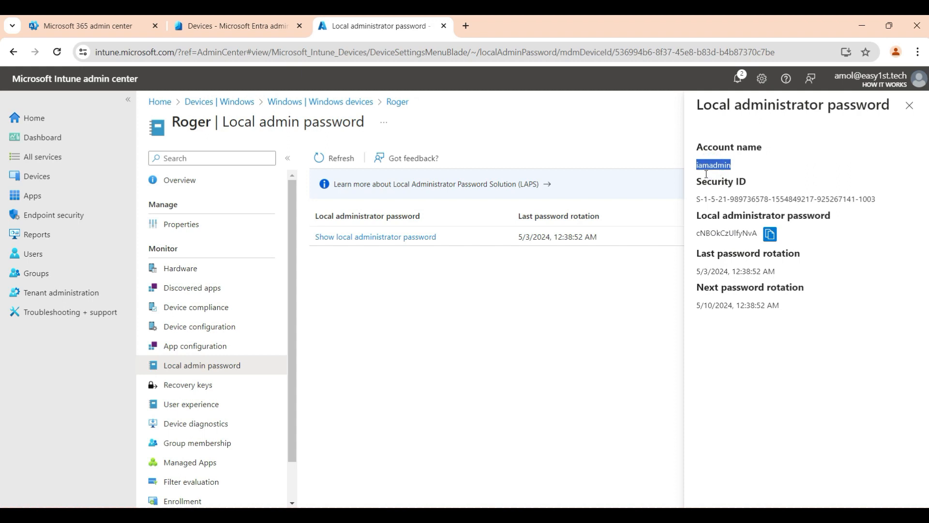
double_click(726, 233)
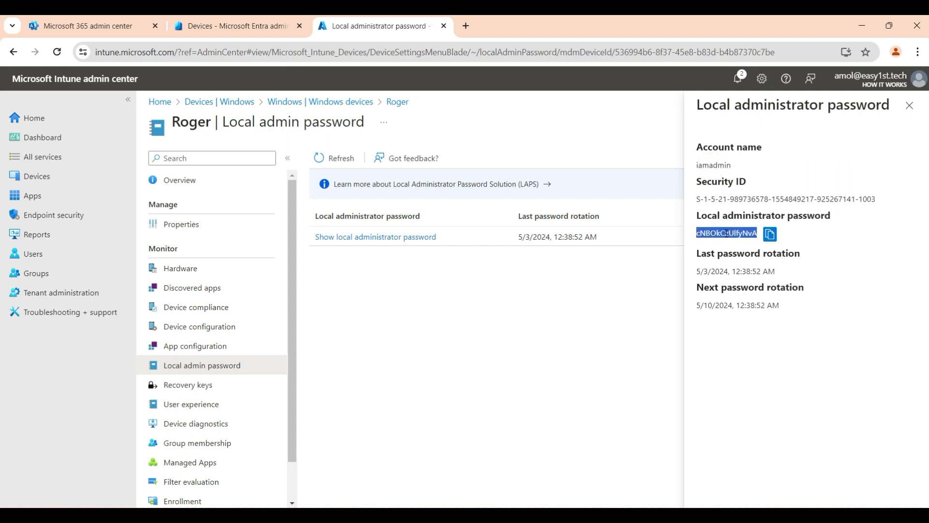